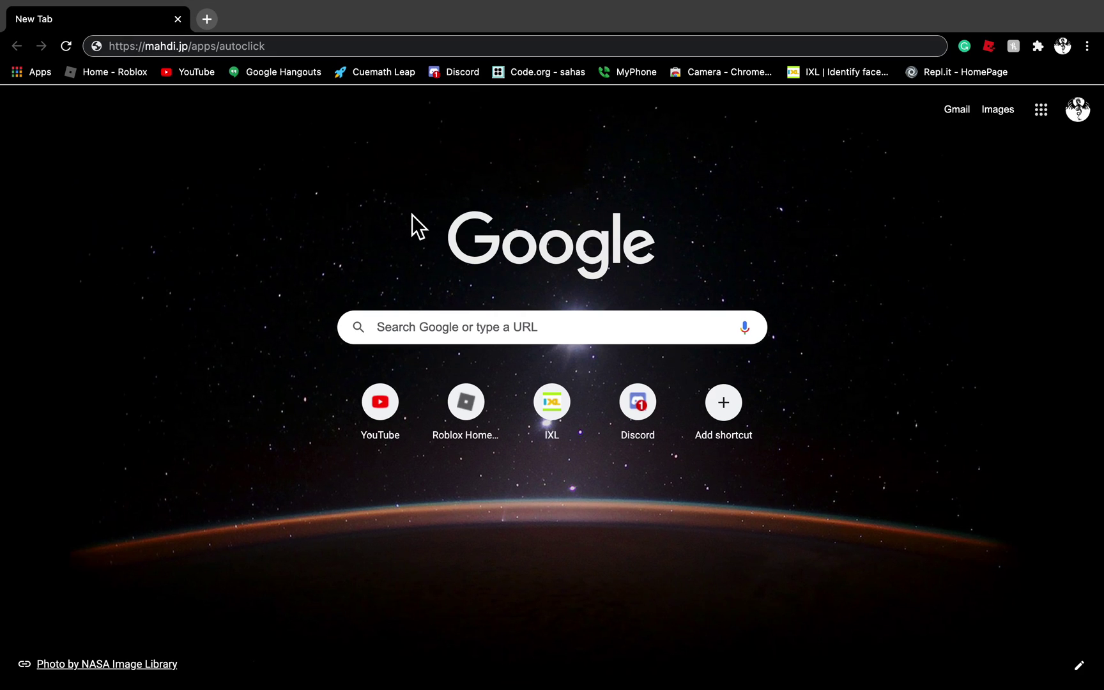
- Enter mahdi.jp/apps/autoclick in Chrome's address bar
mouse_move(450, 654)
left_click(284, 46)
left_click(284, 48)
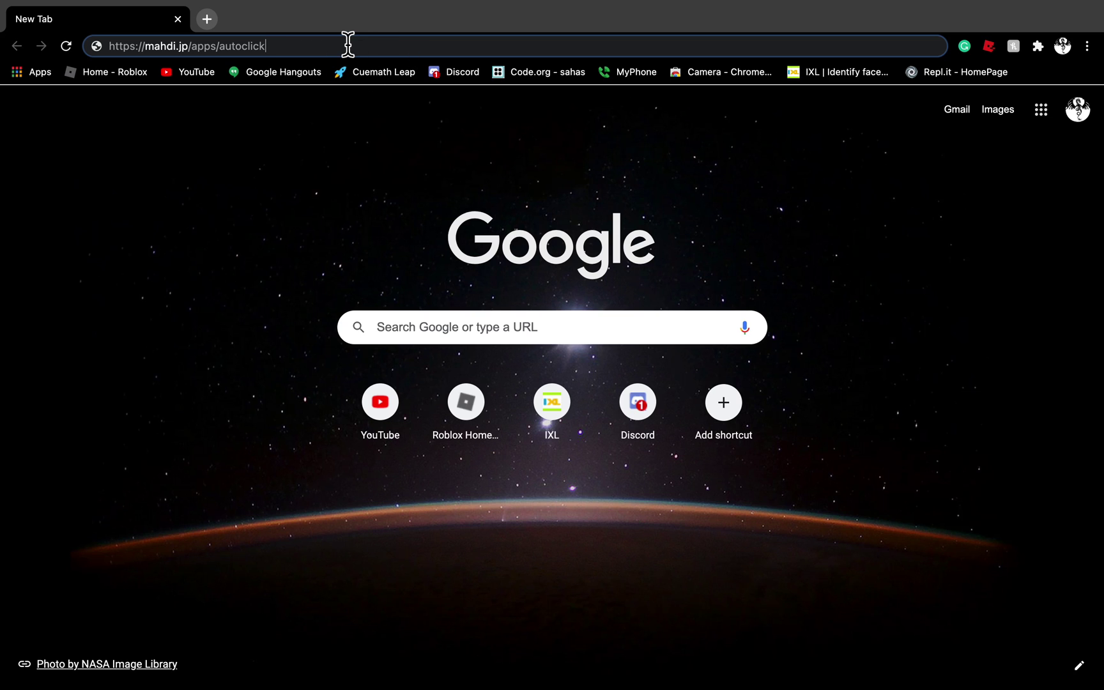
- Load mahdi.jp/apps/autoclick and download autoclick.zip with the green Download button
key("Return")
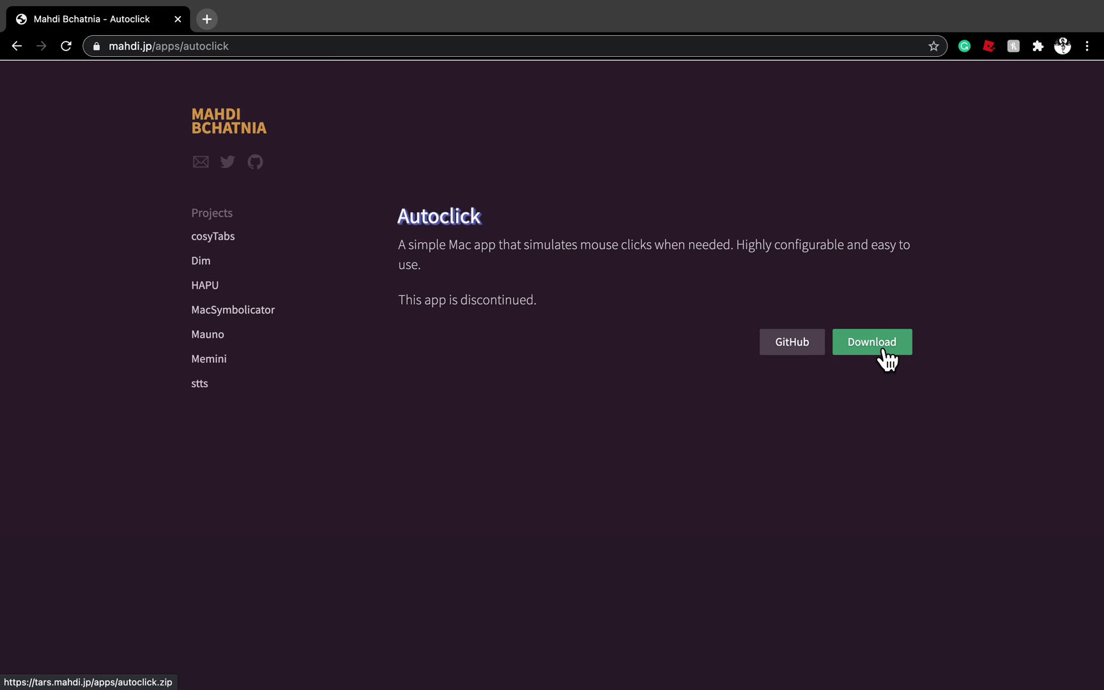
left_click(886, 357)
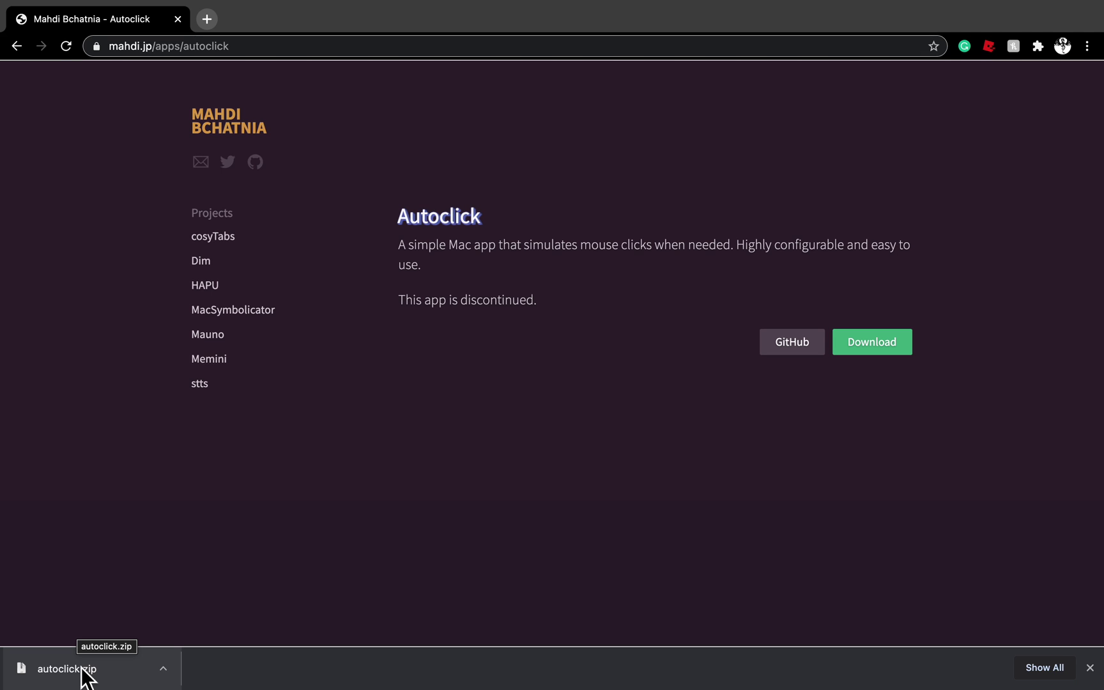
- Unzip autoclick.zip and try opening Autoclick via Finder's right-click Open
left_click(82, 669)
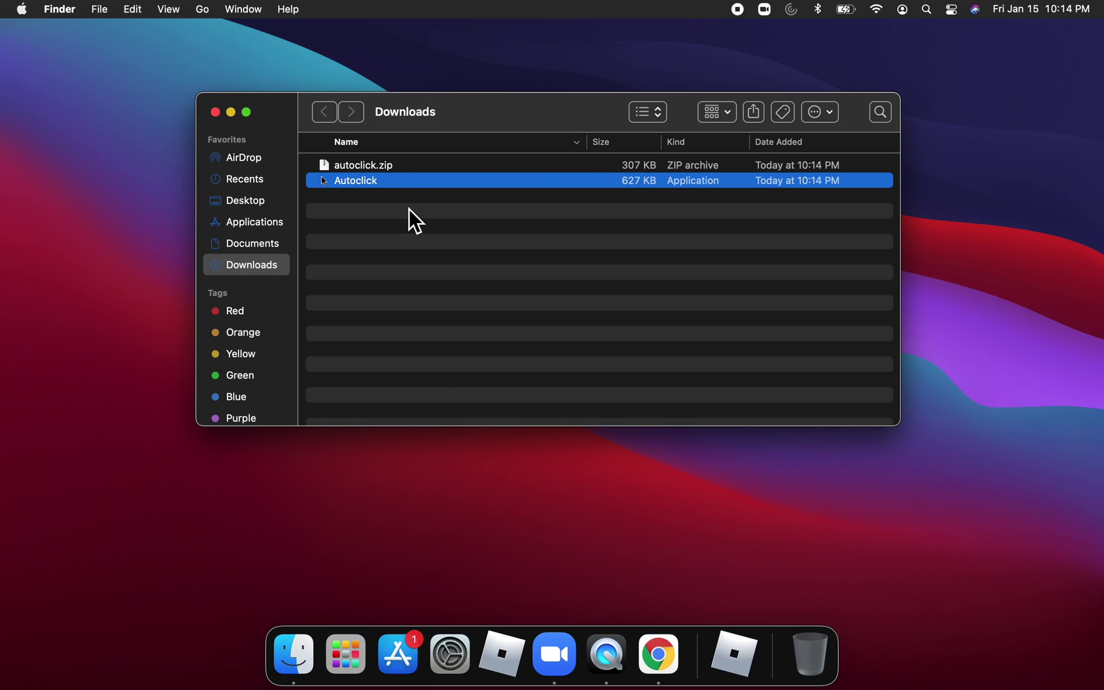
right_click(376, 191)
right_click(360, 176)
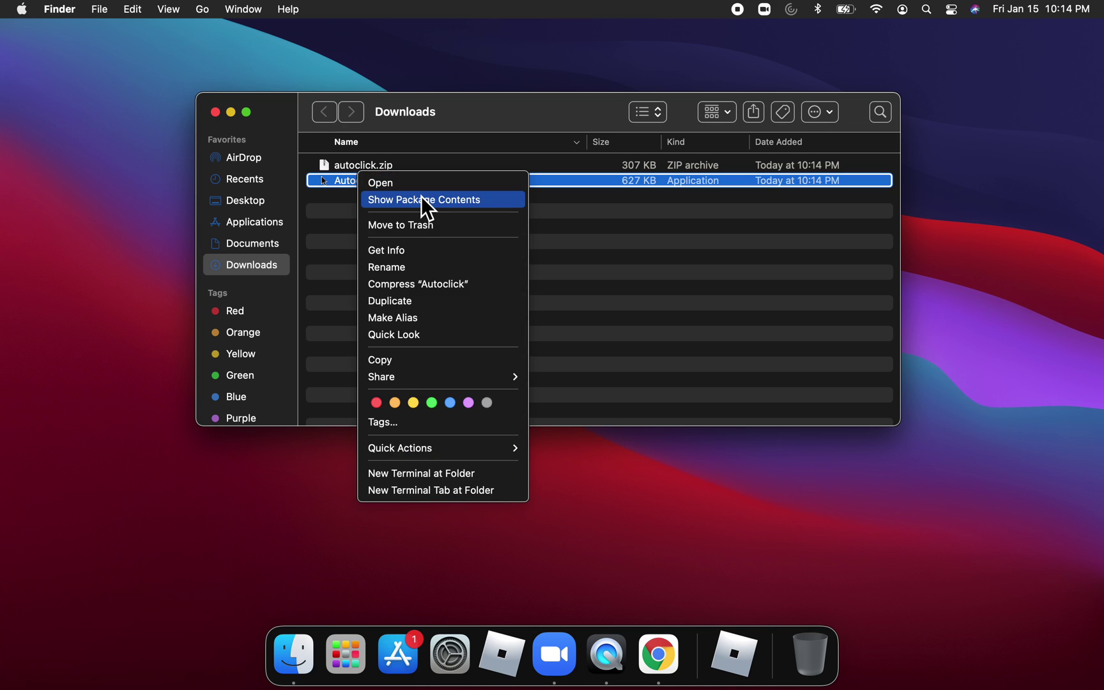
left_click(418, 183)
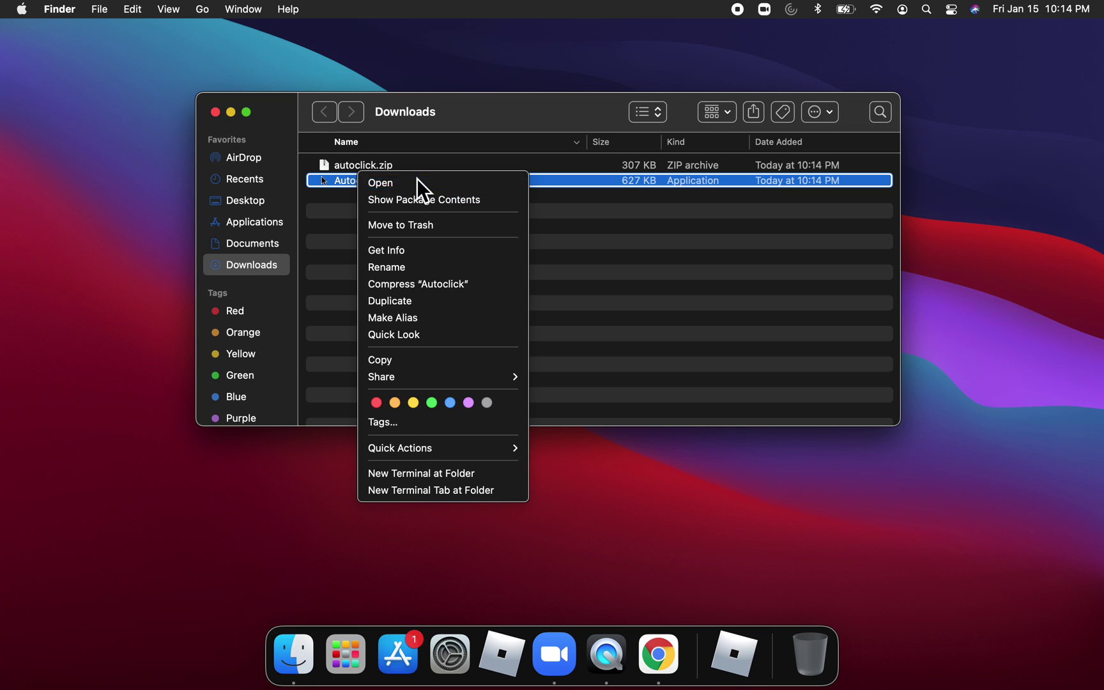
- Dismiss the cannot-be-opened warning and choose Open from the right-click menu again
left_click(595, 316)
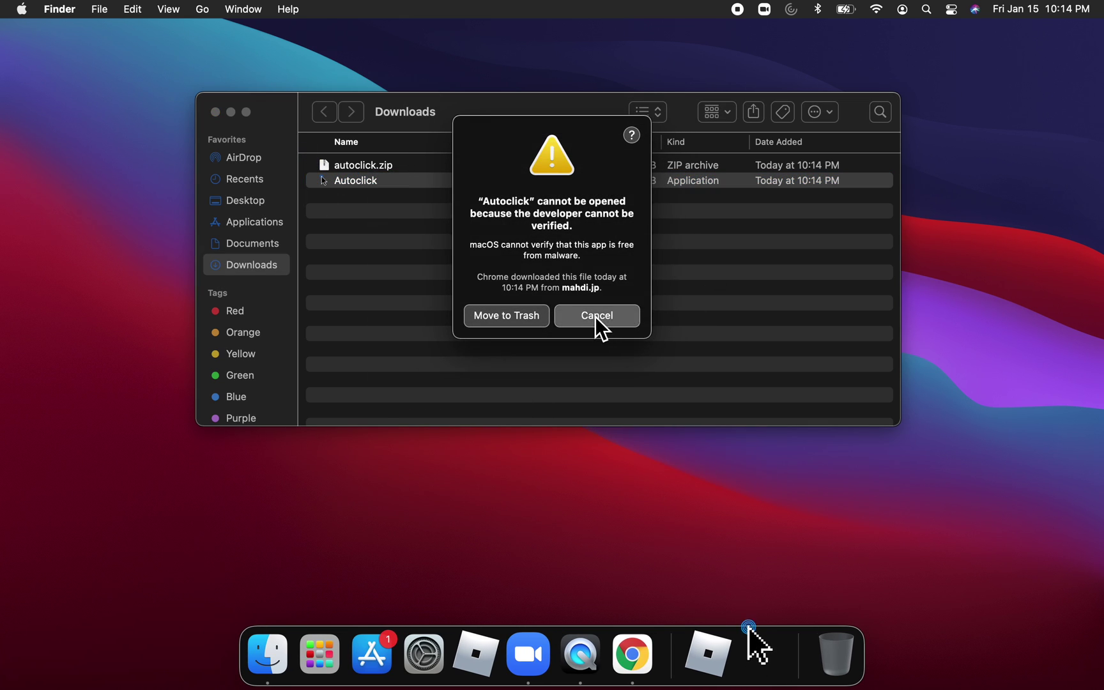
right_click(369, 181)
left_click(396, 189)
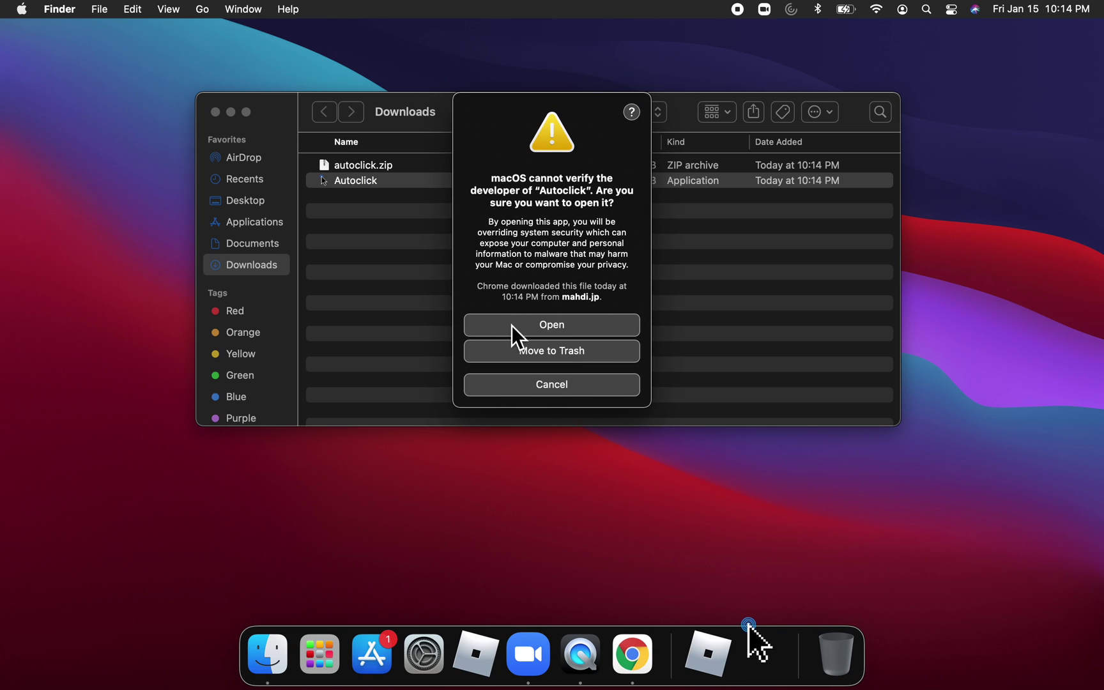
- Confirm opening the unverified Autoclick app and set its click rate to 30 per second
left_click(548, 326)
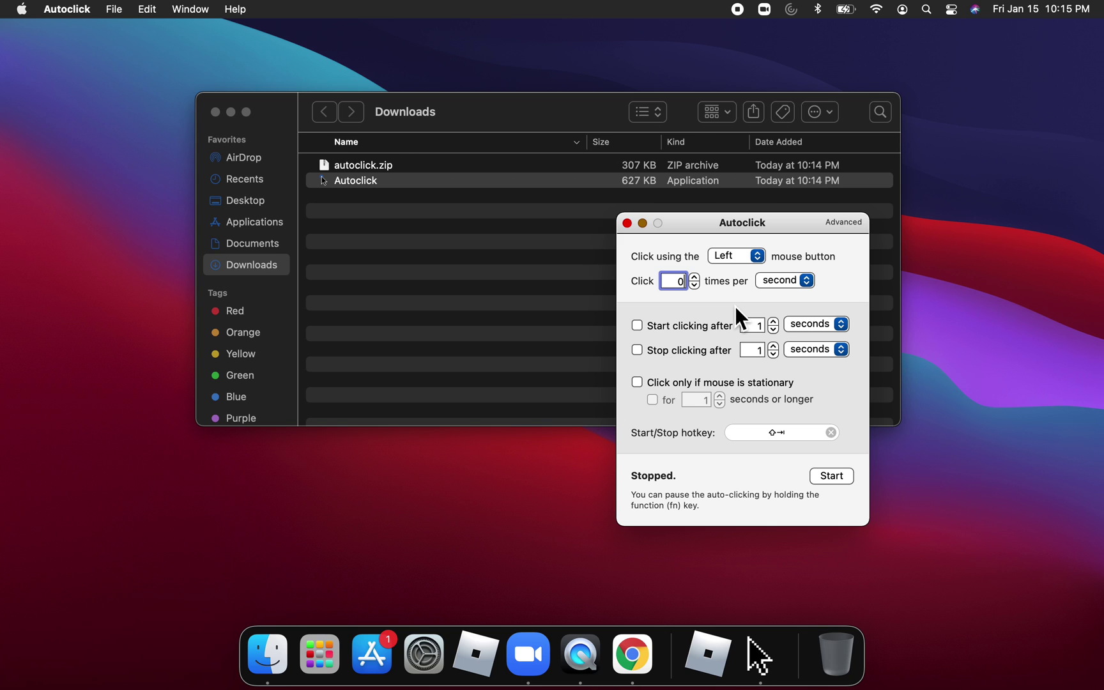
key("super+a")
type("50")
left_click_drag(666, 228, 528, 222)
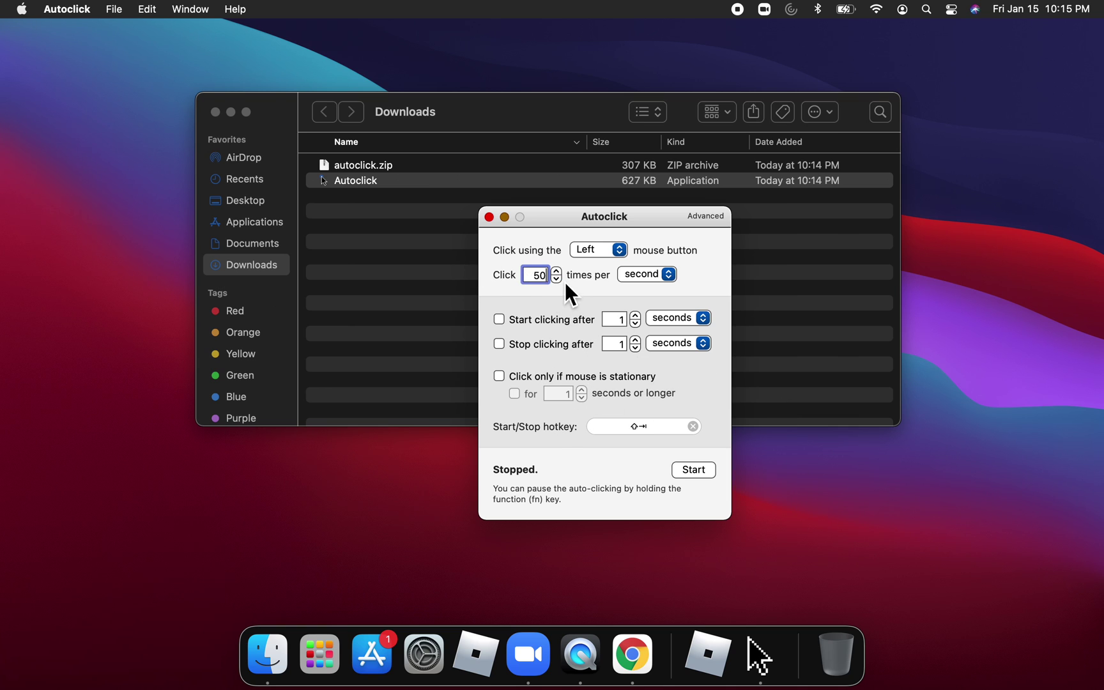
key("BackSpace")
key("cmd+a")
type("30")
left_click_drag(568, 213, 725, 213)
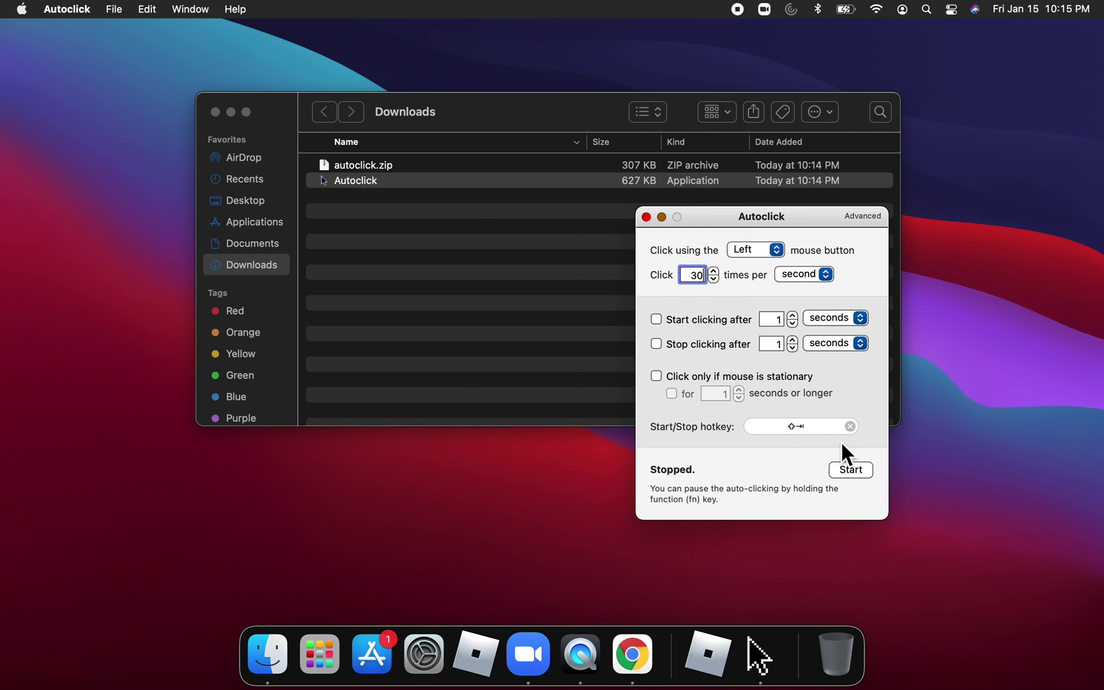
- Start and stop auto-clicking with Cmd+Shift+A, then clear the existing start/stop hotkey
left_click(794, 431)
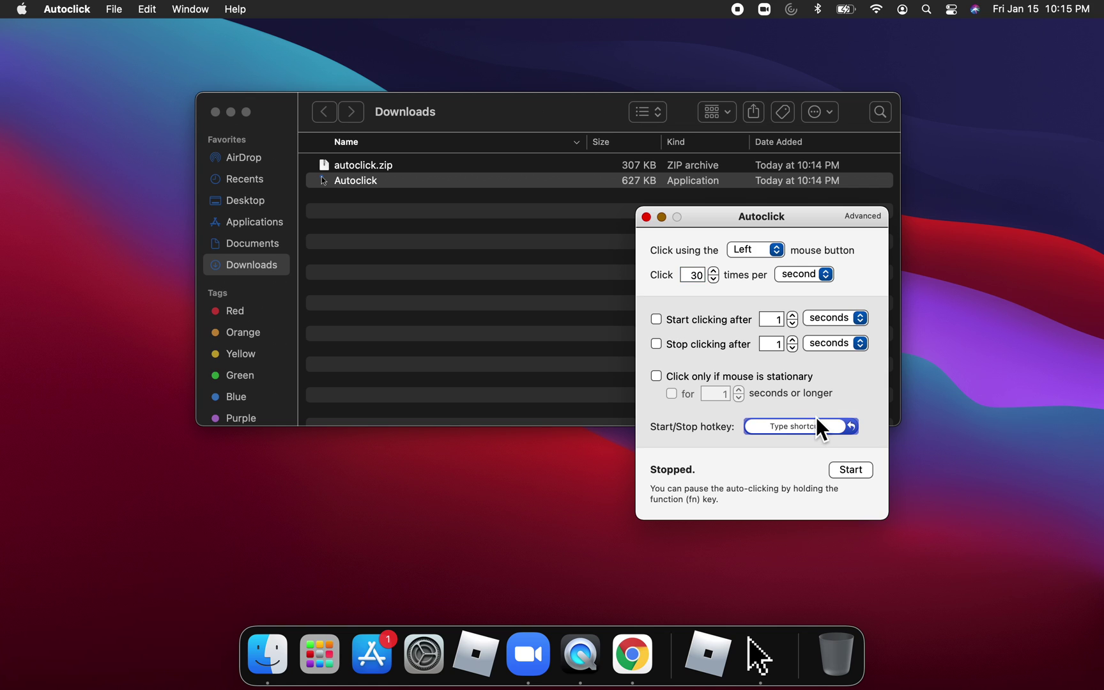
key("super+shift+a")
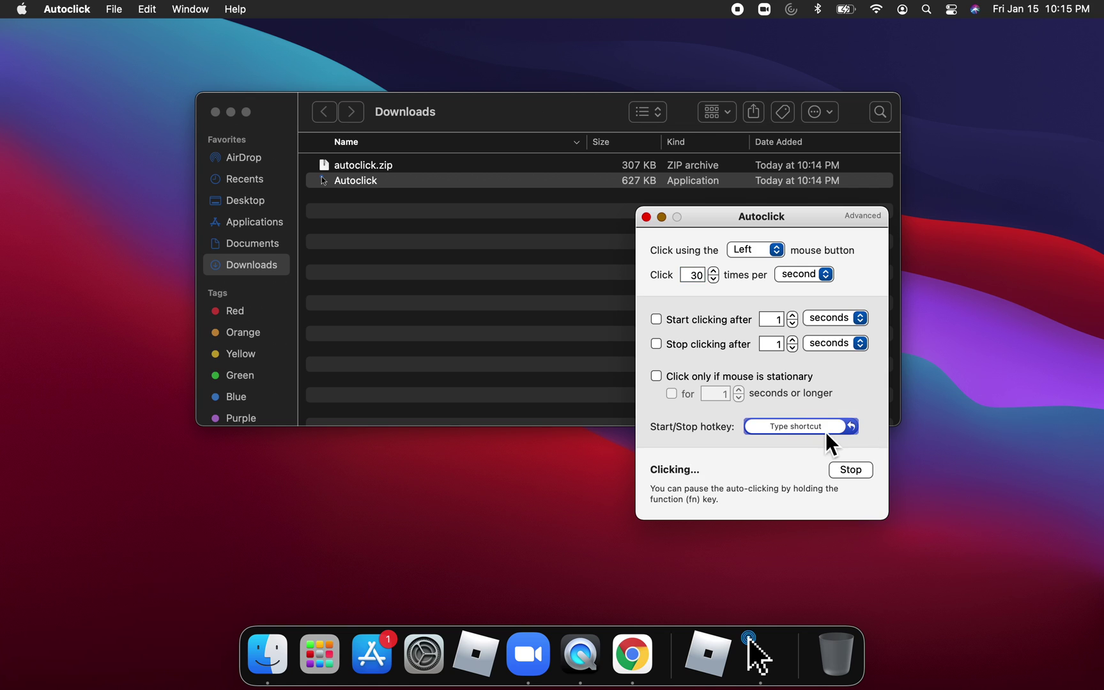
key("super+shift+a")
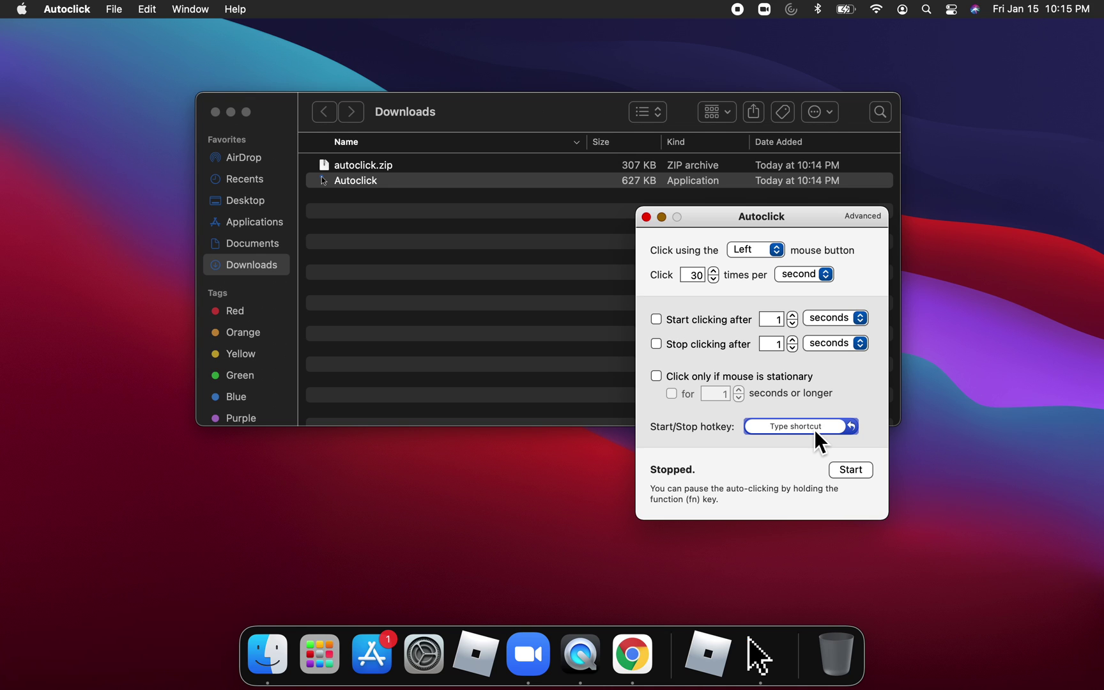
left_click(855, 425)
left_click(855, 426)
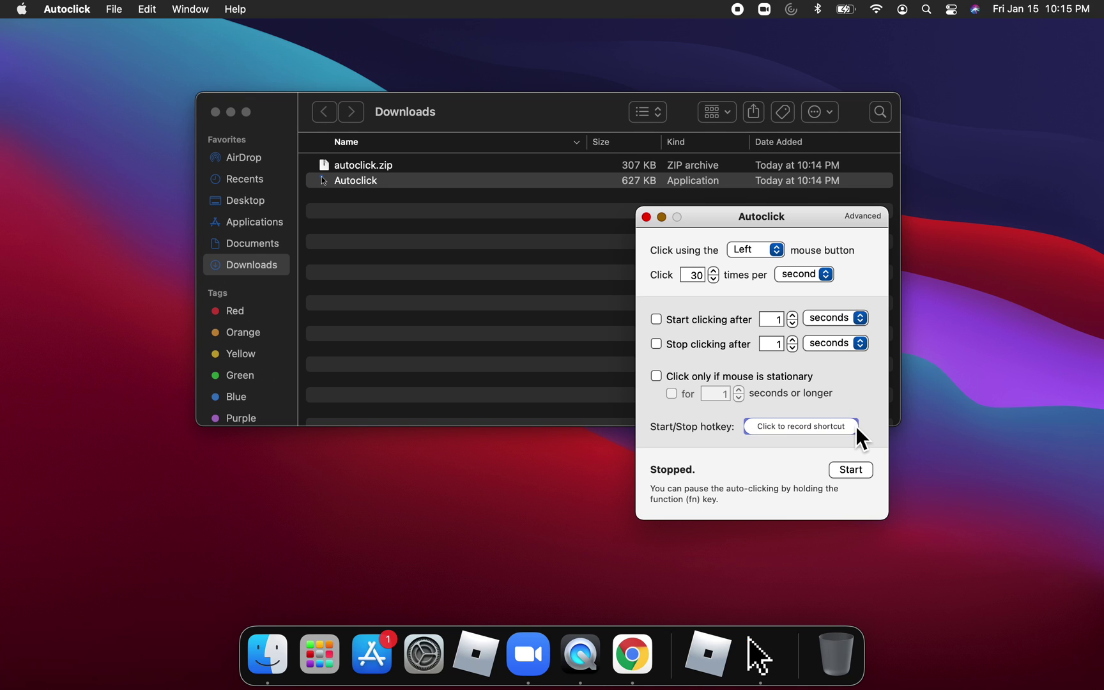
- Record Shift+Tab as the new start/stop hotkey
left_click(805, 426)
key("shift+Tab")
left_click_drag(759, 204, 701, 236)
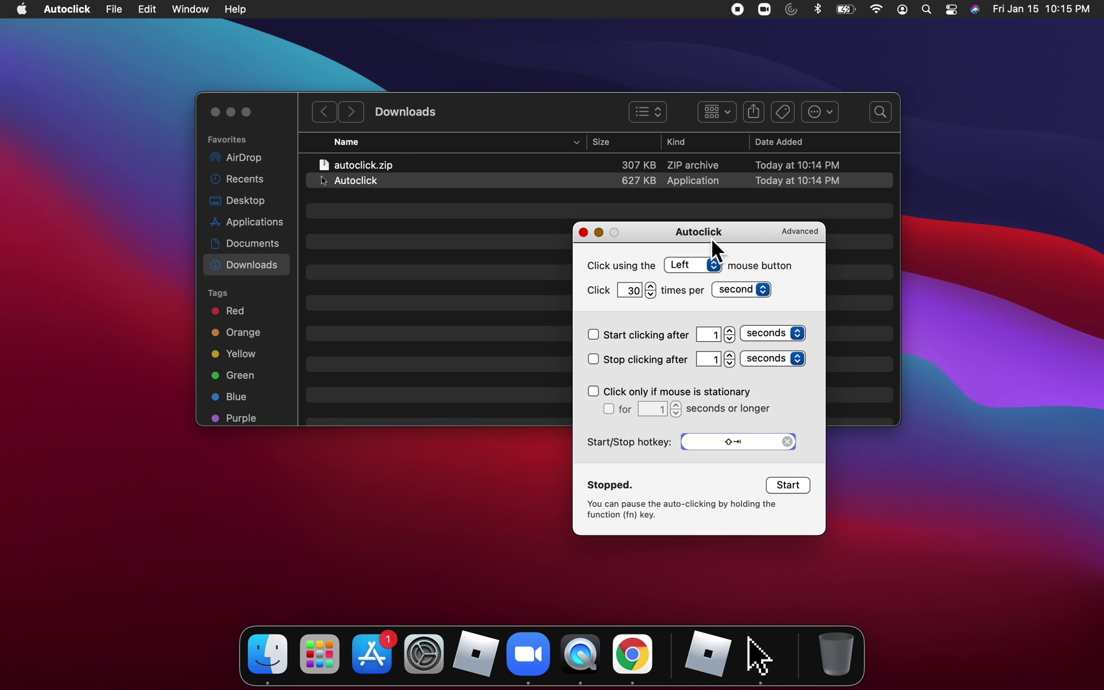
mouse_move(711, 240)
left_mouse_down()
mouse_move(774, 231)
mouse_move(737, 300)
mouse_move(762, 211)
mouse_move(726, 240)
left_mouse_up()
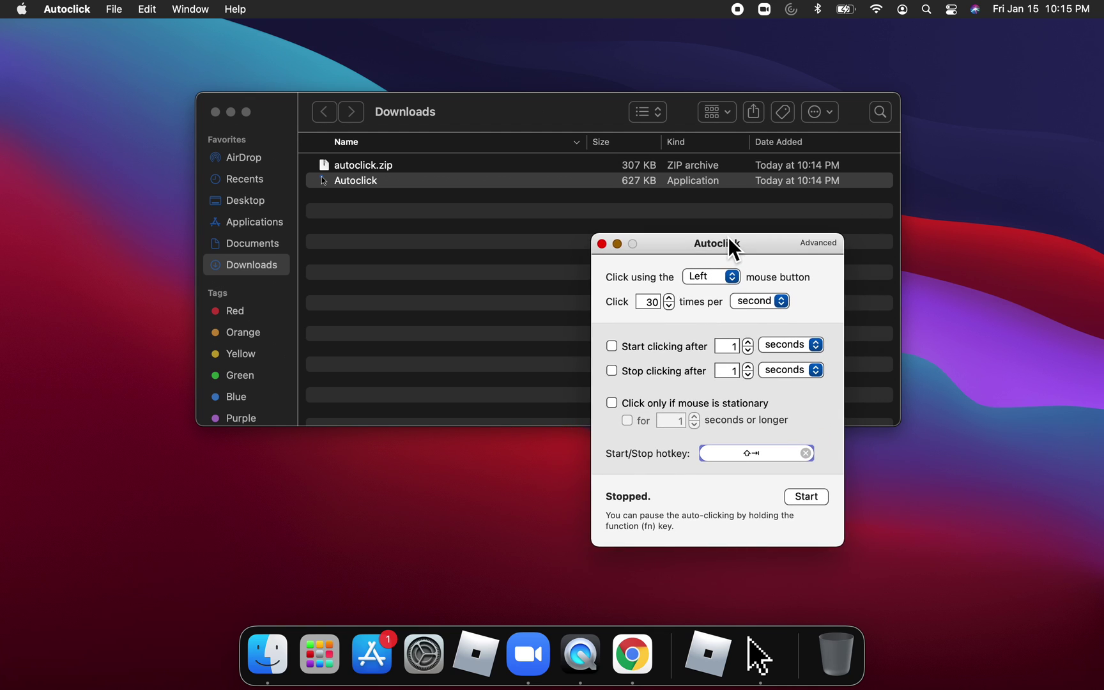
left_click_drag(775, 238, 747, 222)
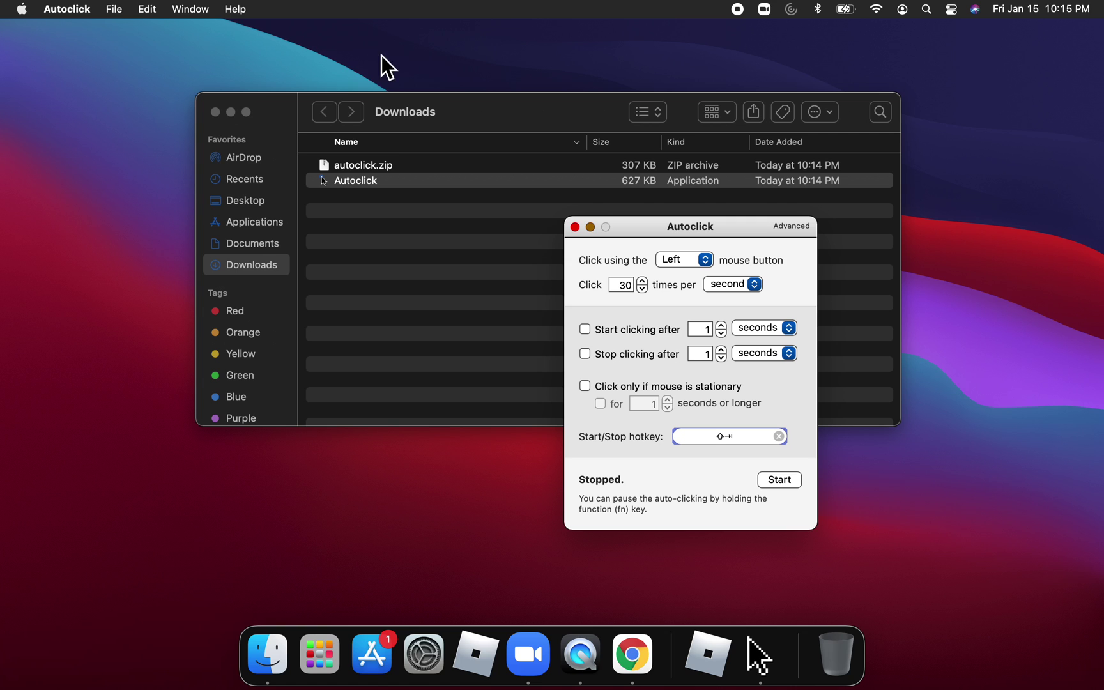
- Close the Finder Downloads window and take Chrome out of full screen
left_click(215, 111)
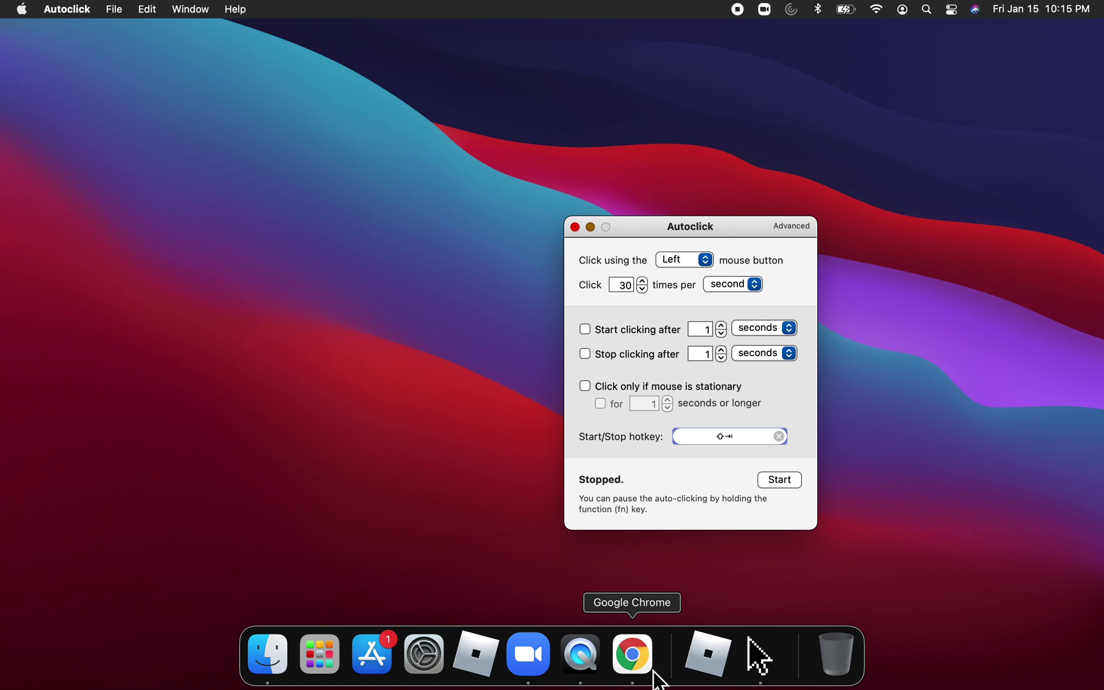
left_click(632, 654)
mouse_move(519, 4)
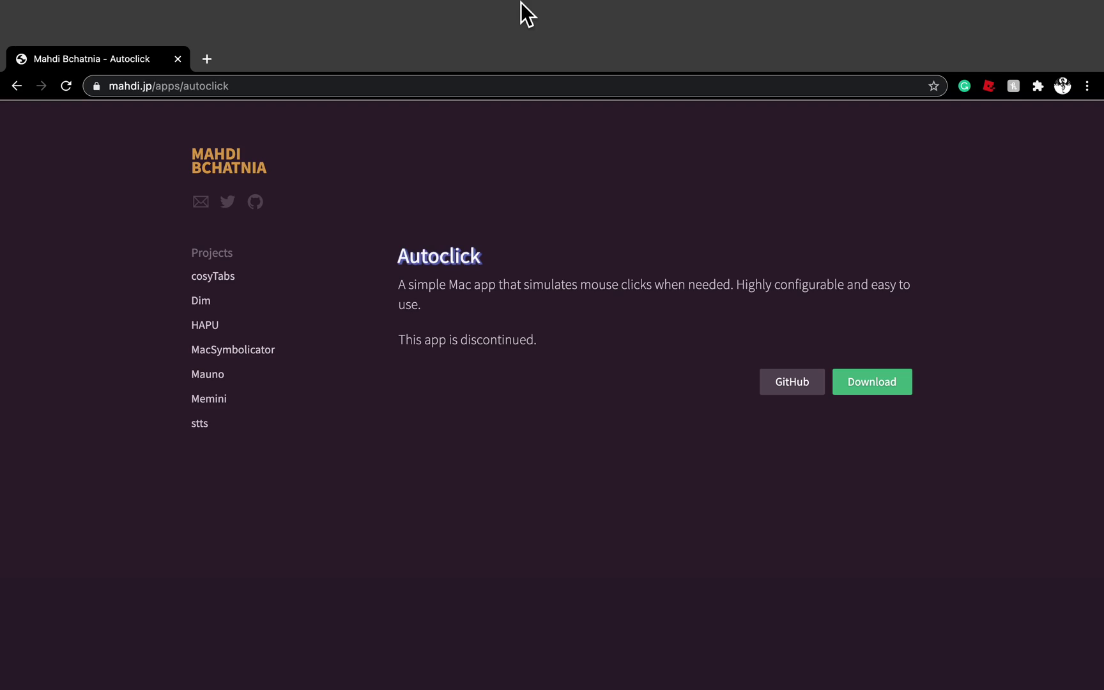
left_click(57, 30)
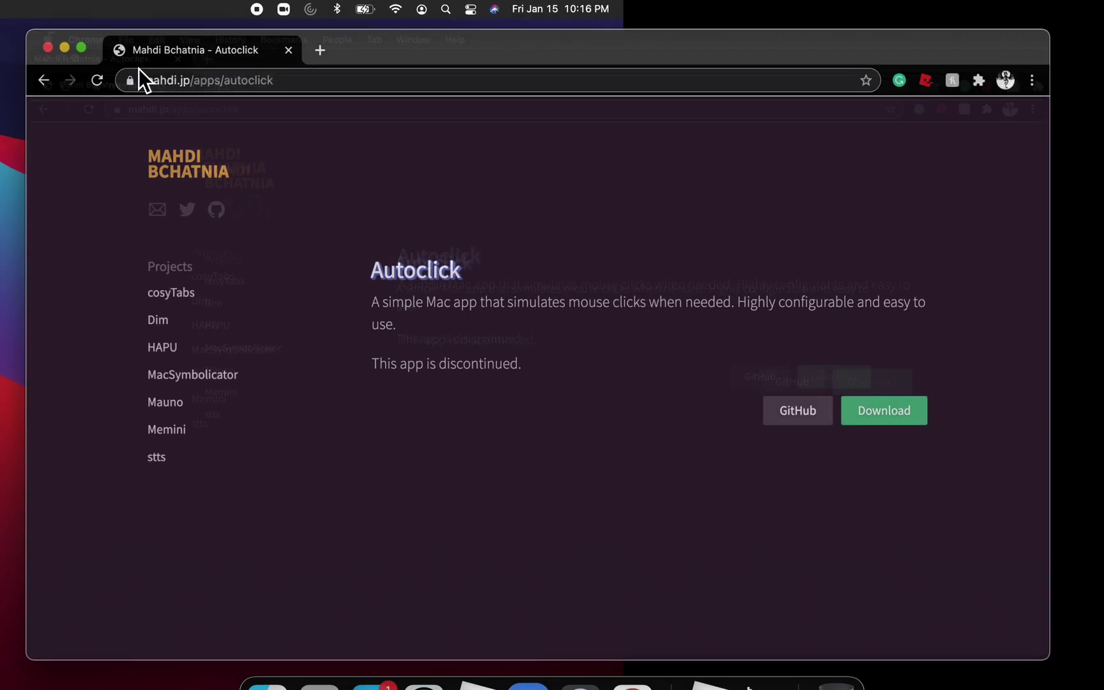
- Launch Autoclick from the Dock, then close its settings window
left_click(755, 669)
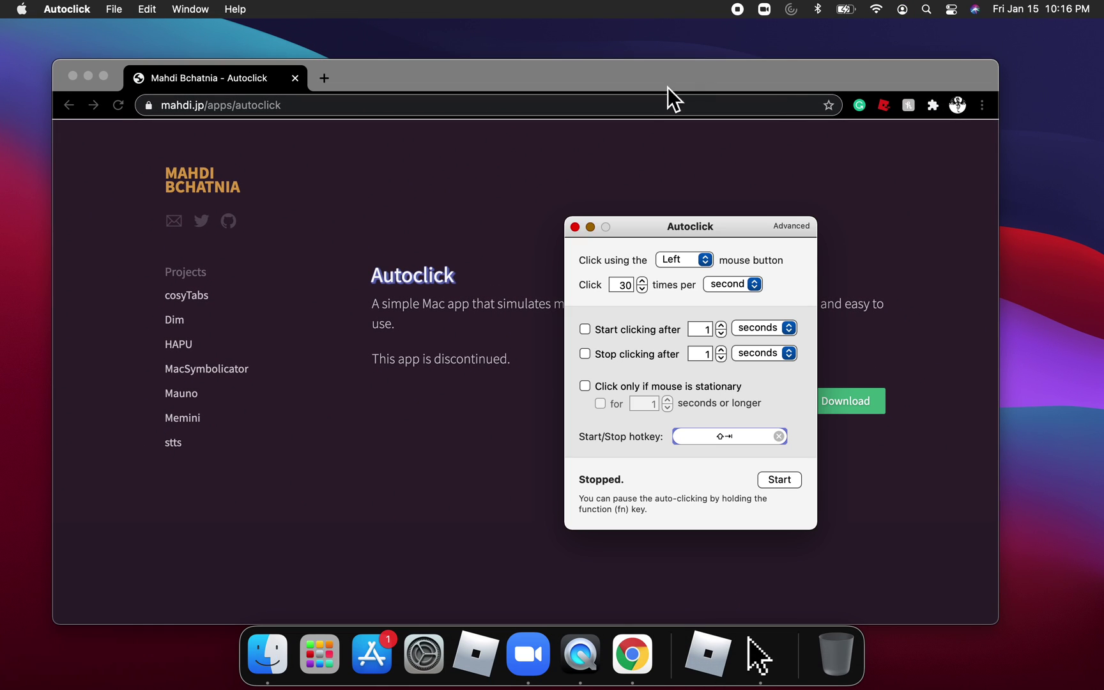
left_click_drag(667, 225, 733, 186)
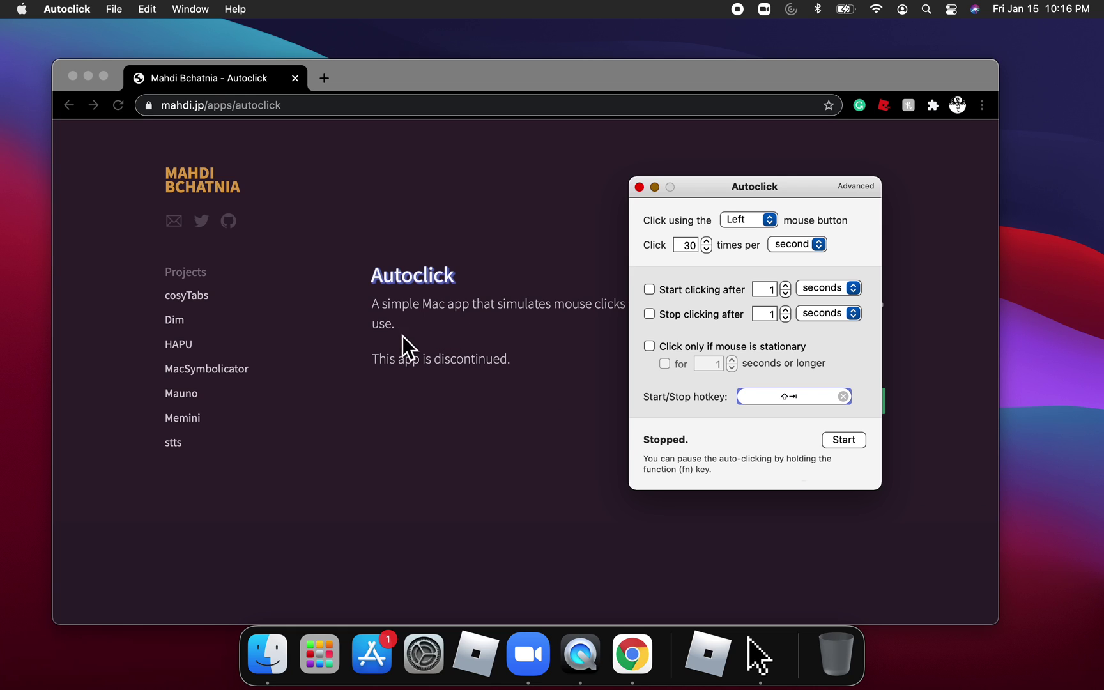
left_click(643, 193)
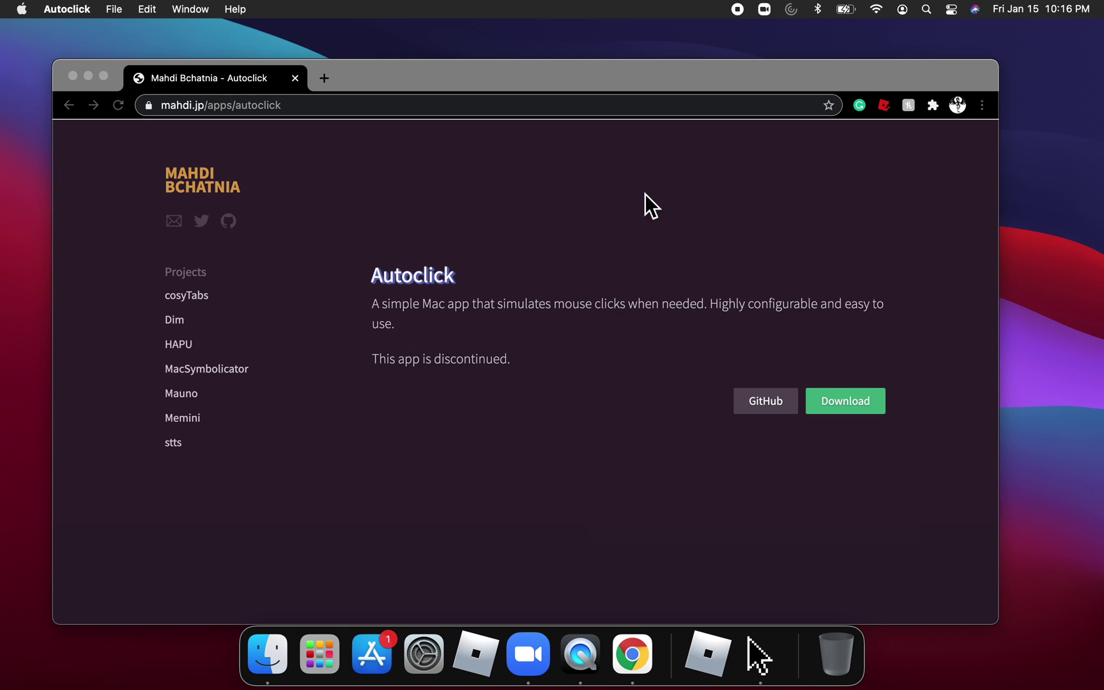
- Open a new Chrome tab and hide Chrome with Cmd+H
left_click(384, 80)
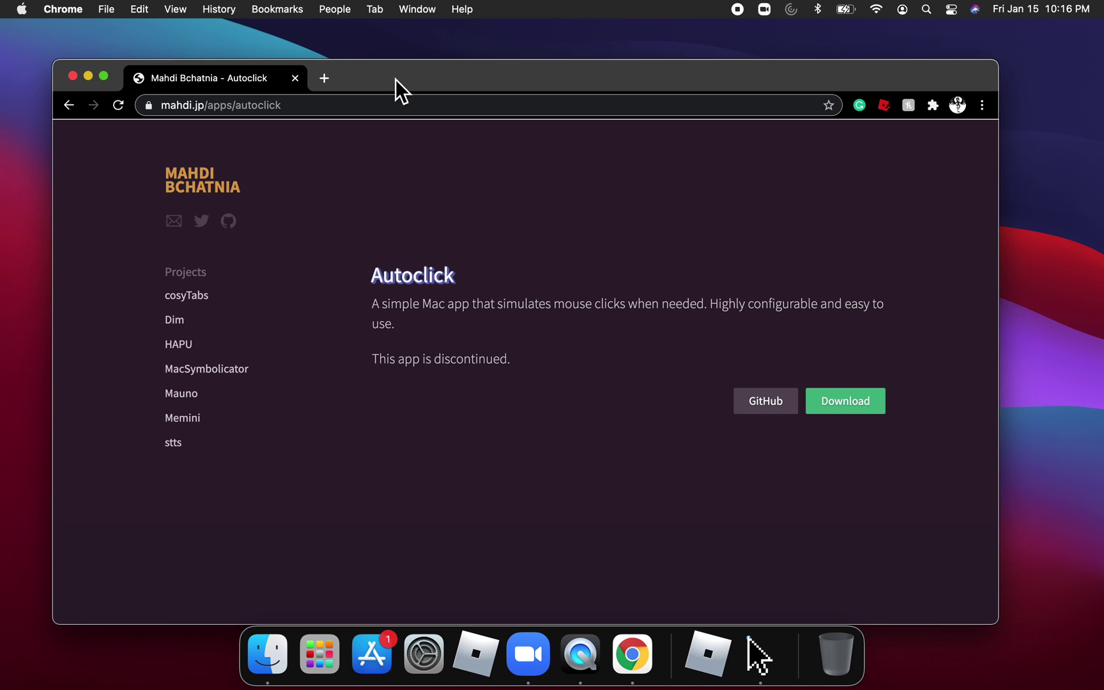
left_click(324, 78)
key("super+h")
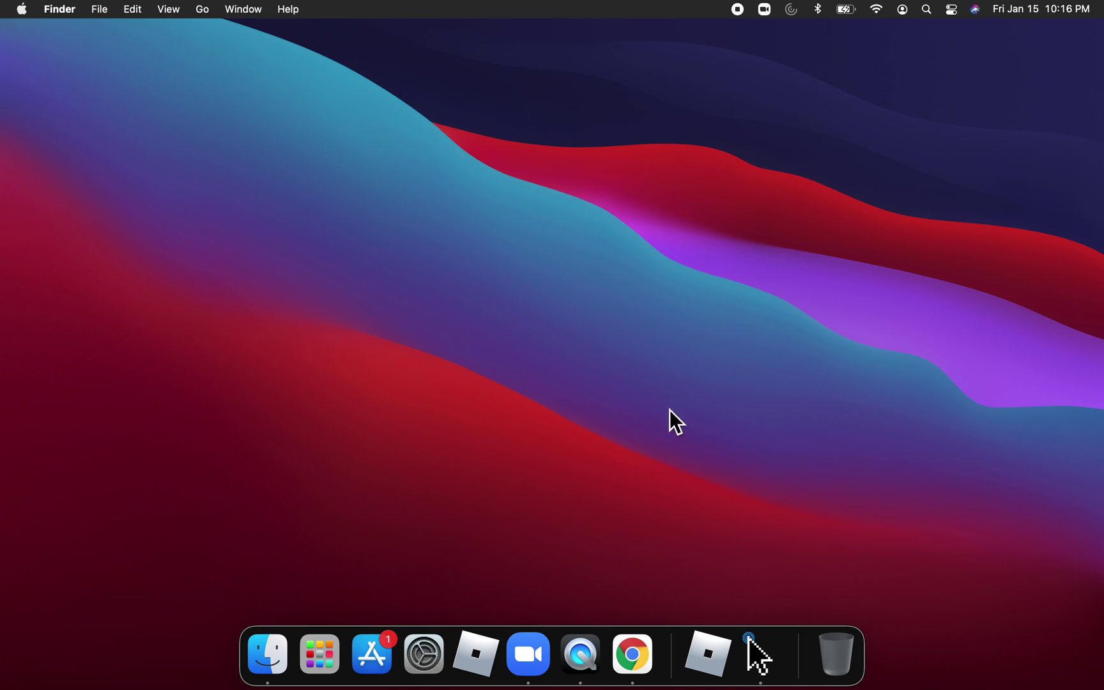
- Unhide Chrome and open Discord from its shortcut tile
left_click(633, 651)
left_click(575, 424)
left_click(343, 112)
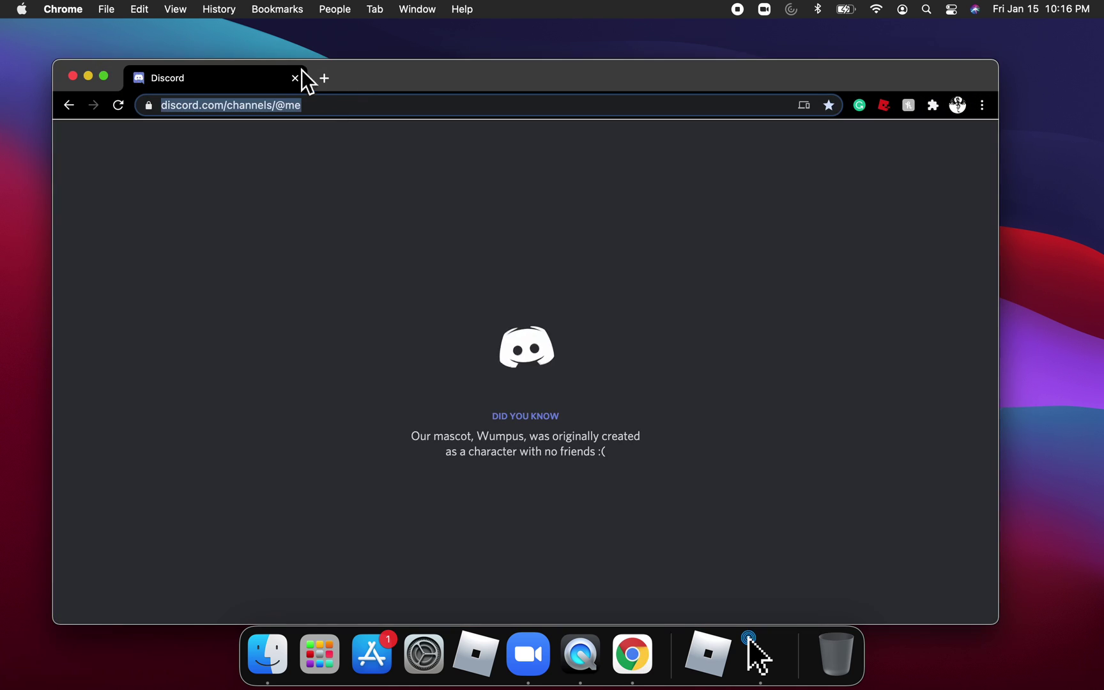
- Auto-click the new-tab button to spawn a burst of new tabs
left_click(324, 77)
left_click(507, 78)
left_click(690, 78)
left_click(874, 77)
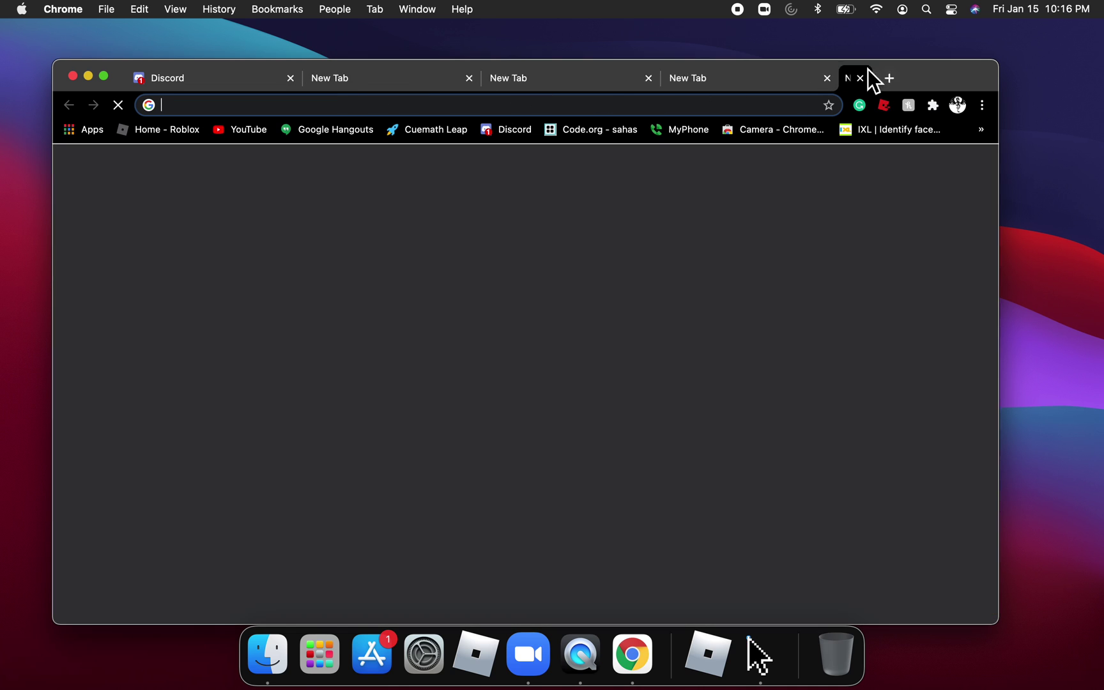
left_click(949, 78)
left_click(949, 78)
- Switch back through the tabs to the Discord tab
left_click(355, 78)
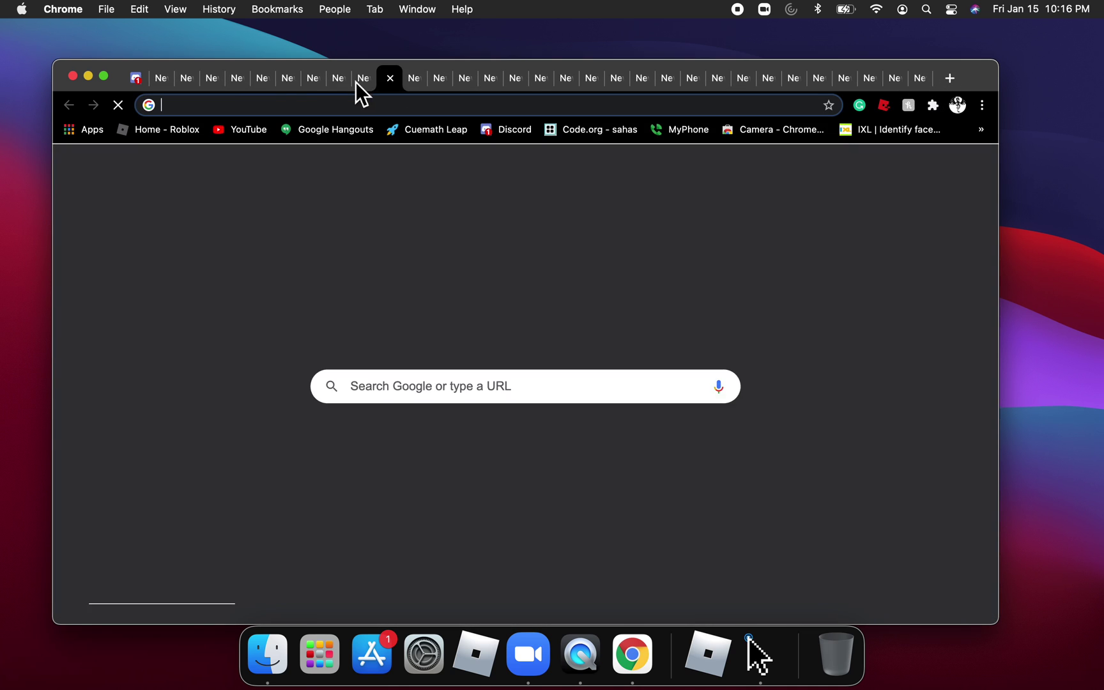
left_click(241, 78)
left_click(205, 78)
left_click(144, 78)
left_click(156, 80)
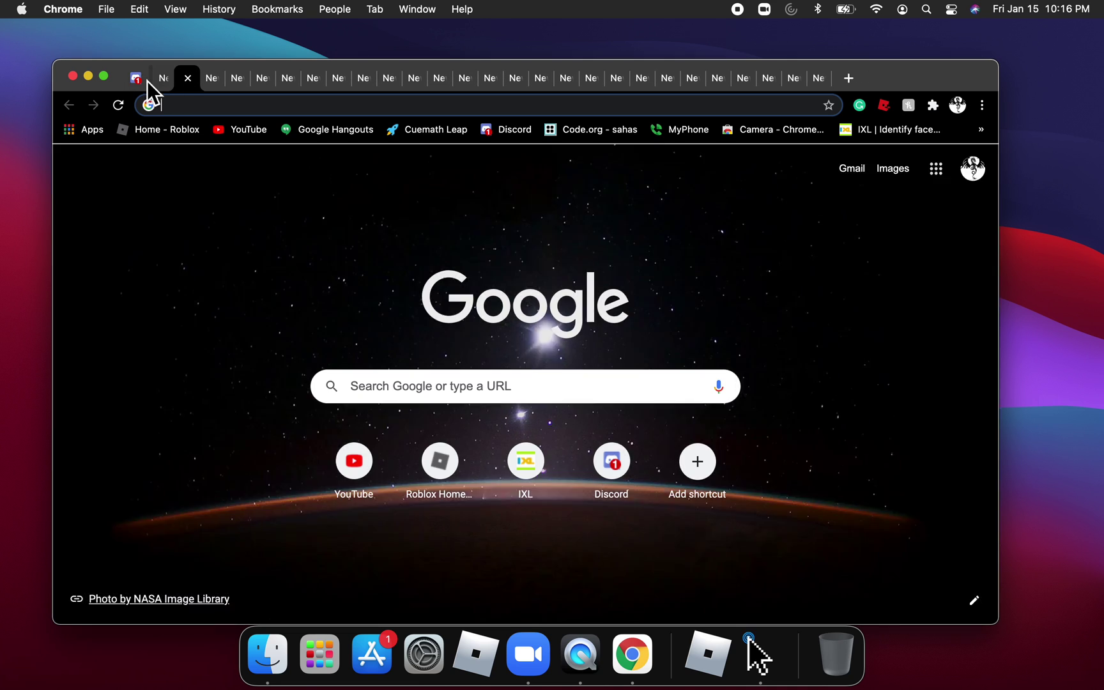
left_click(148, 81)
left_click(144, 82)
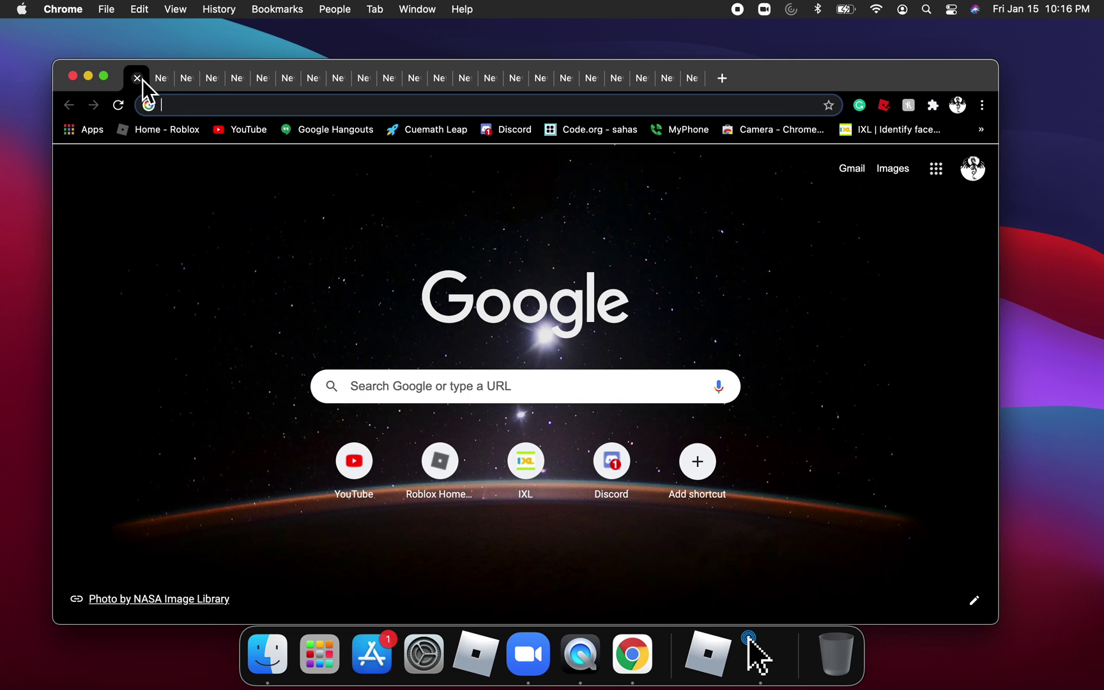
- Close the tabs one after another until none remain
left_click(144, 78)
left_click(144, 78)
left_click(145, 78)
left_click(145, 79)
left_click(144, 78)
left_click(145, 79)
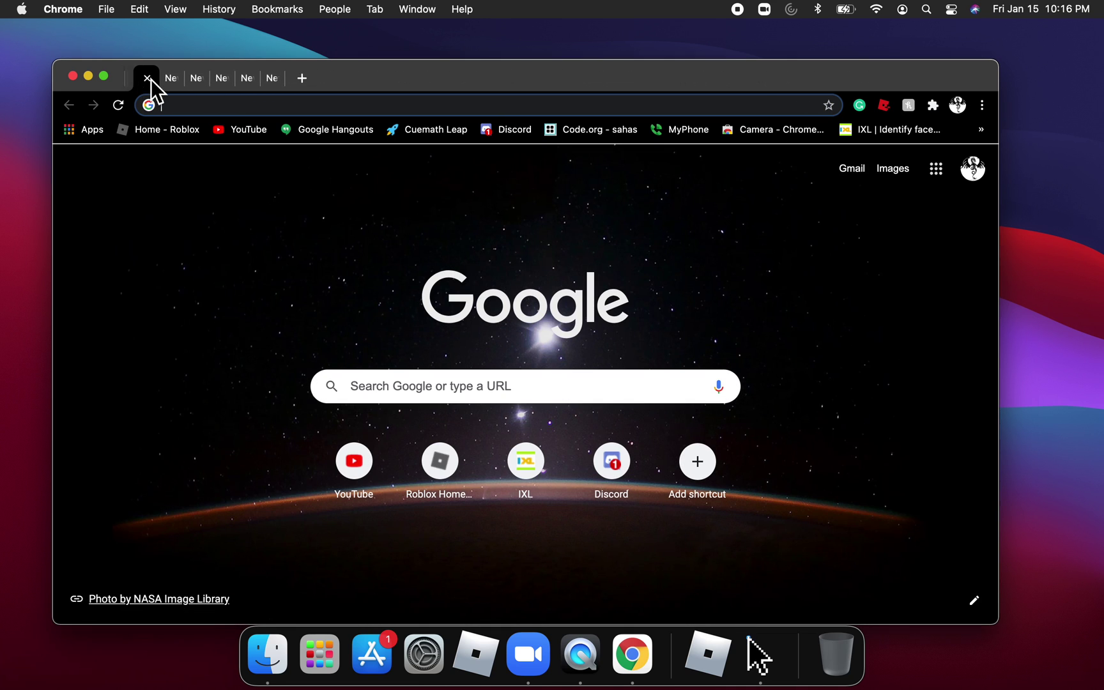
left_click(146, 79)
left_click(145, 78)
left_click(147, 79)
left_click(147, 78)
left_click(148, 79)
left_click(147, 79)
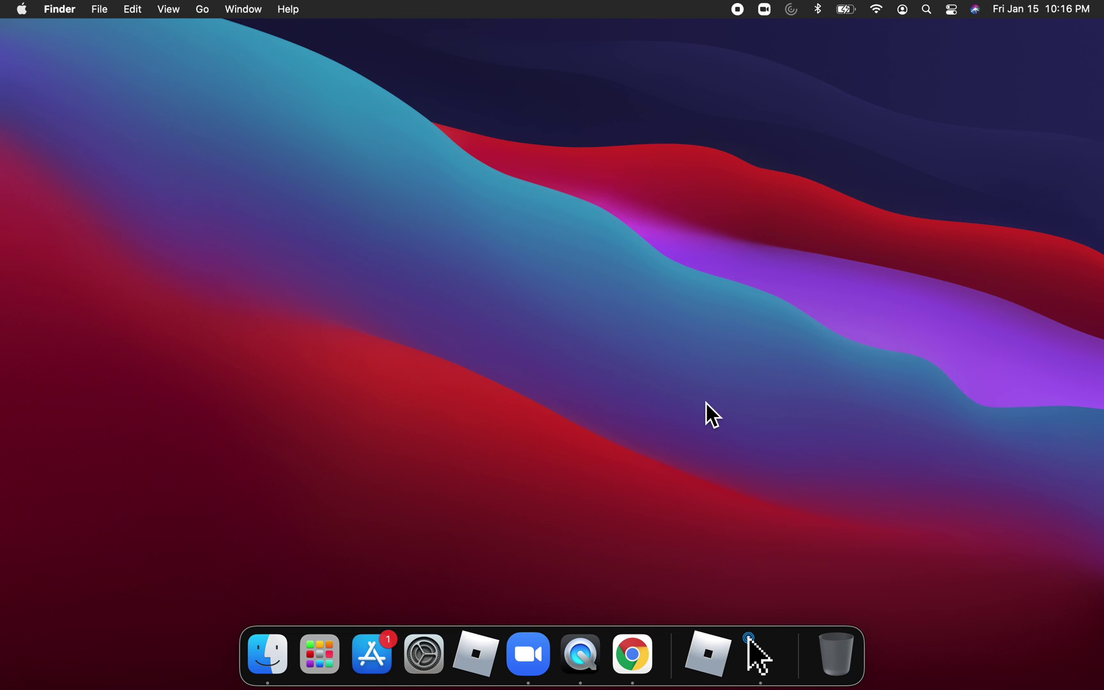
- Open and close Autoclick's settings, then open a new Chrome window
left_click(759, 665)
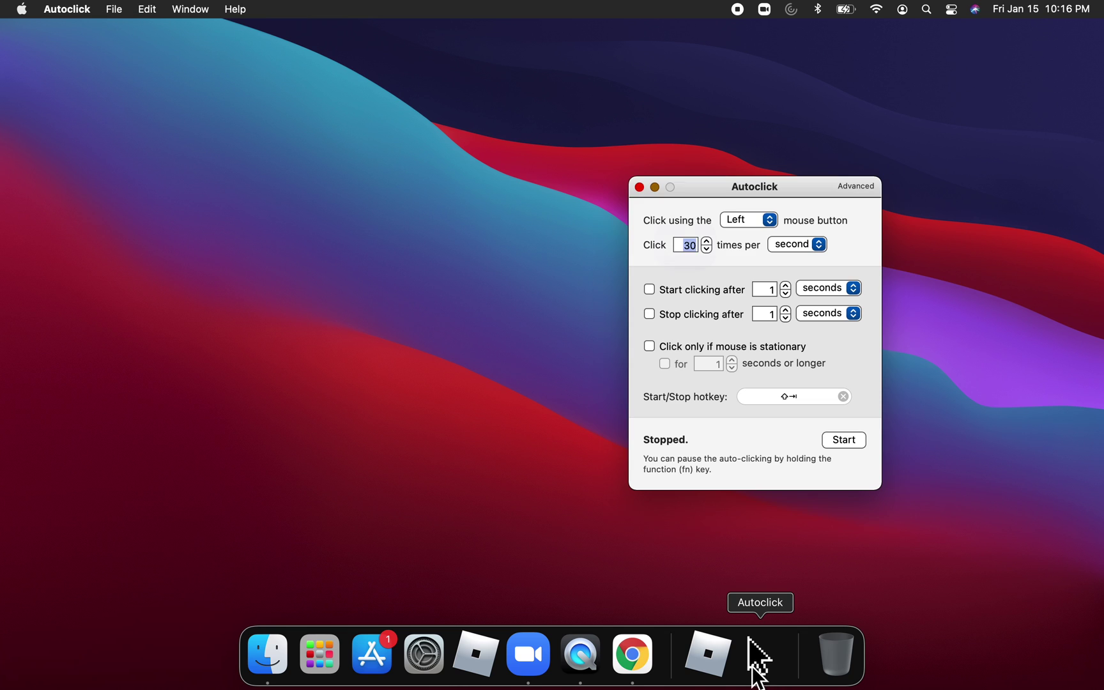
left_click(635, 187)
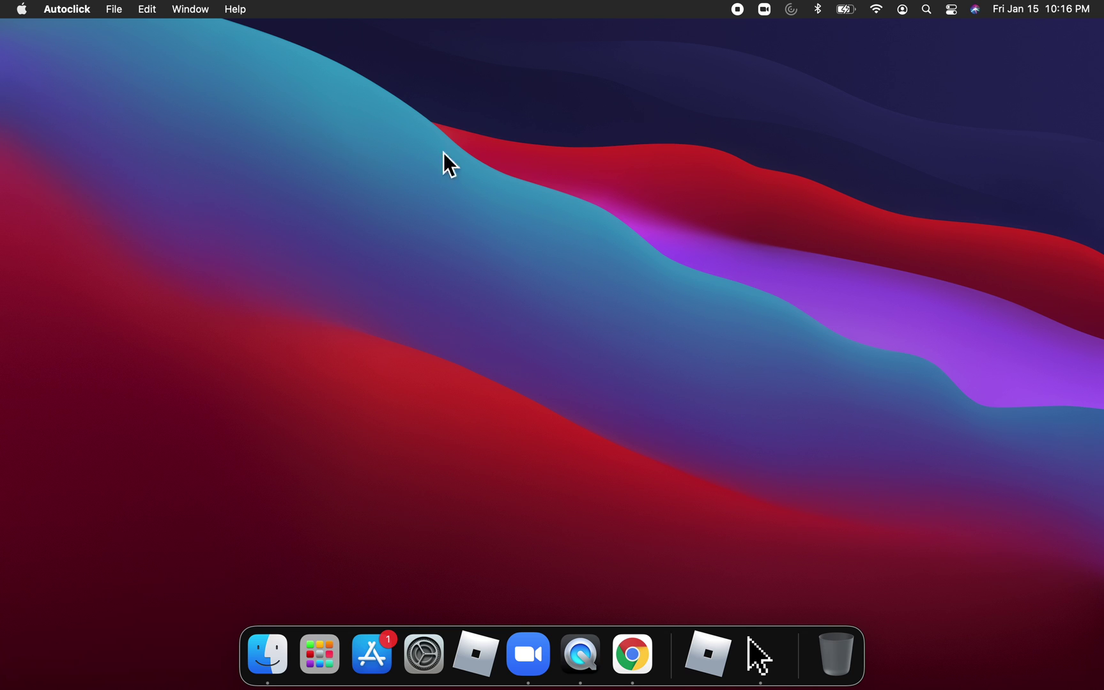
left_click(636, 661)
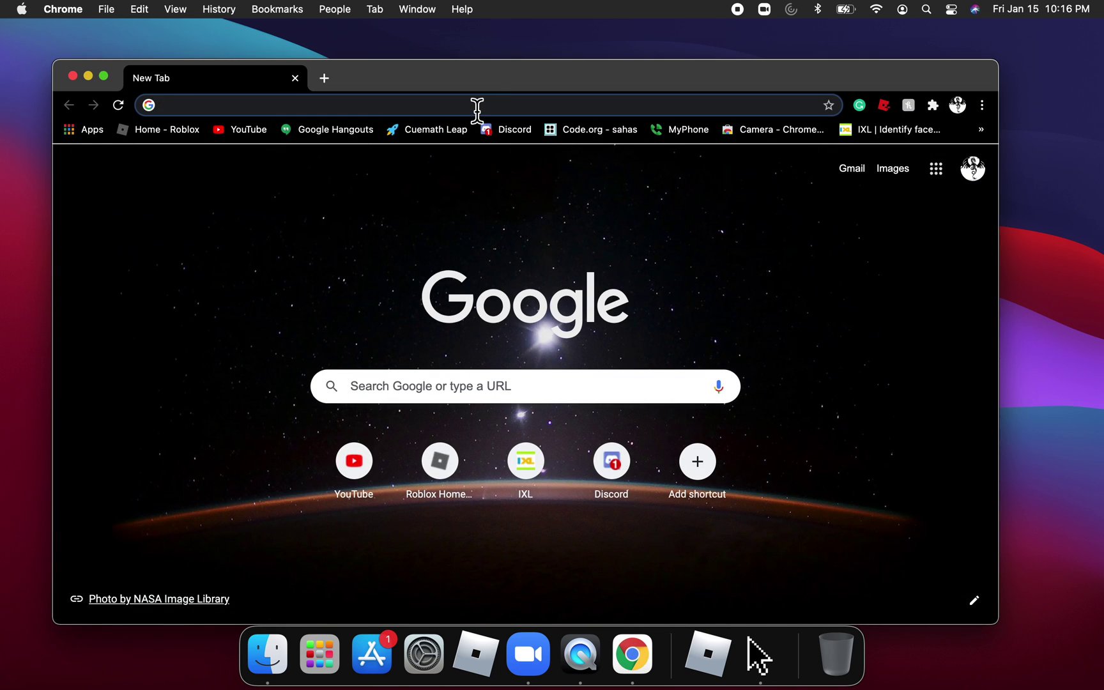
- Bring Autoclick's settings, still at 30 clicks per second, over the Chrome window
left_click_drag(492, 84, 499, 54)
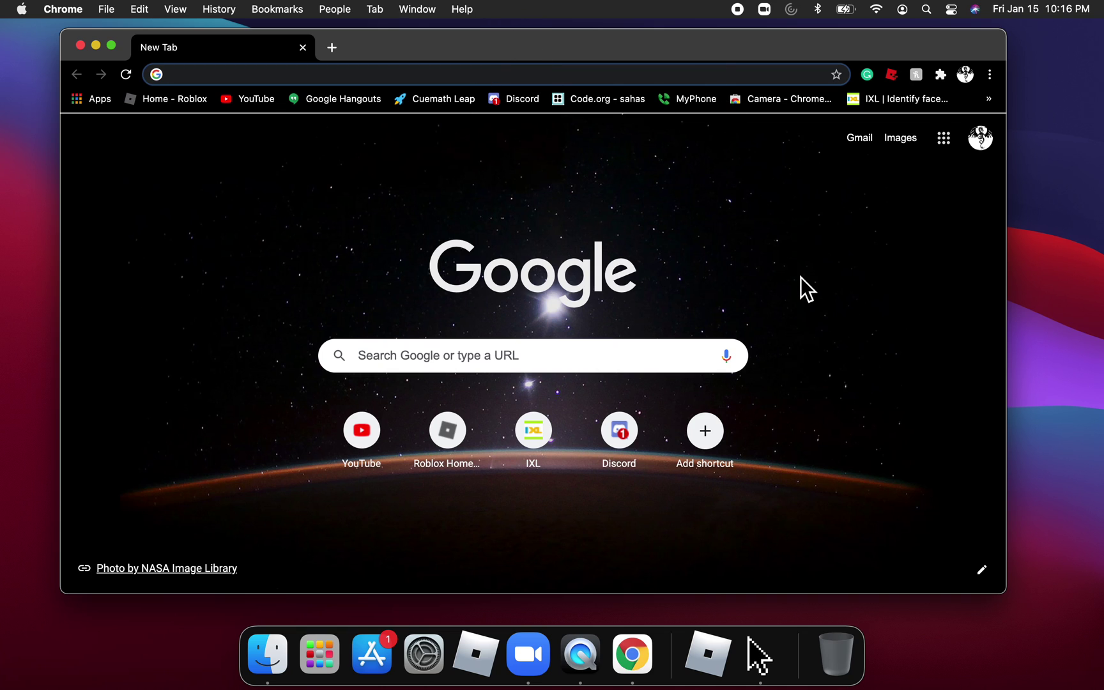
left_click(758, 655)
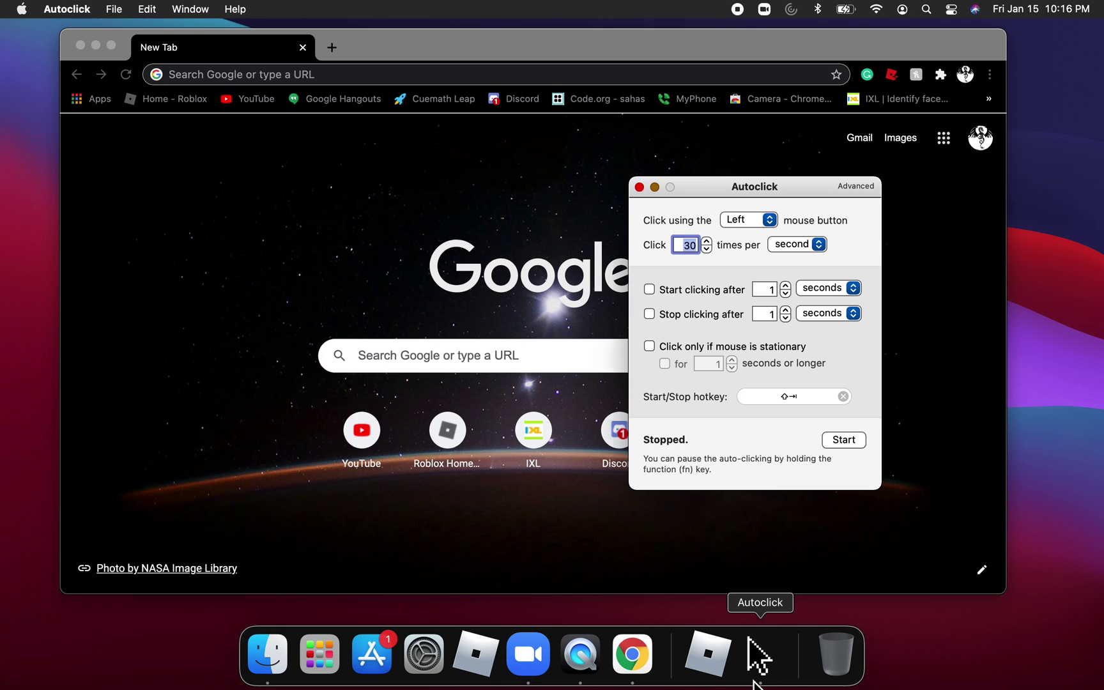
left_click_drag(722, 180, 754, 170)
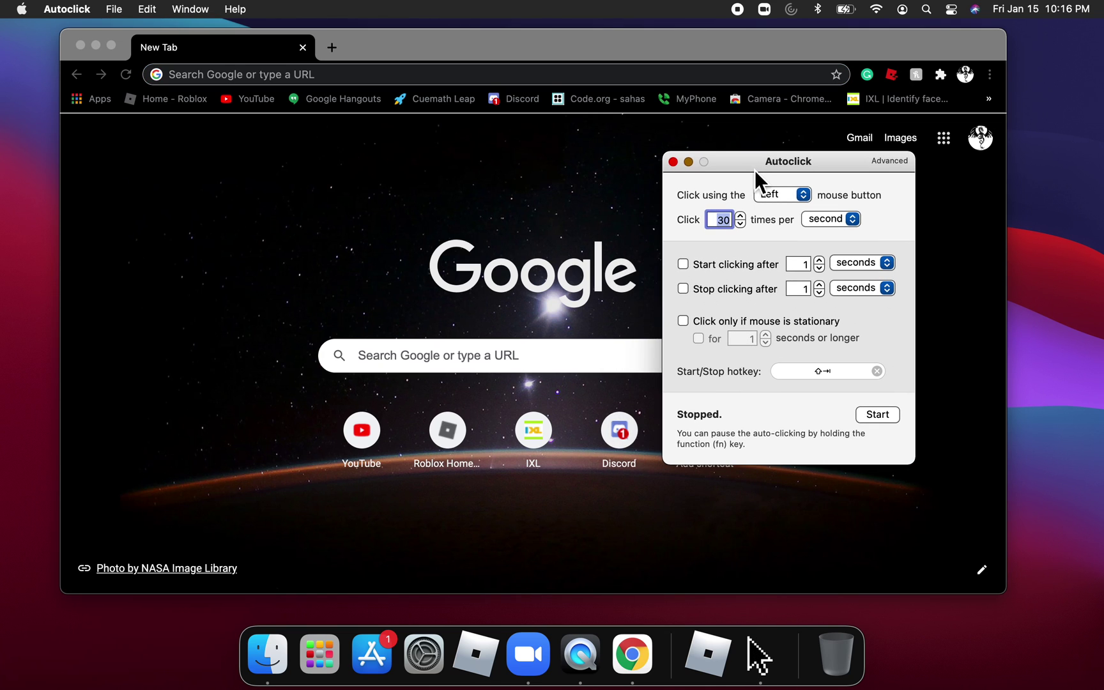